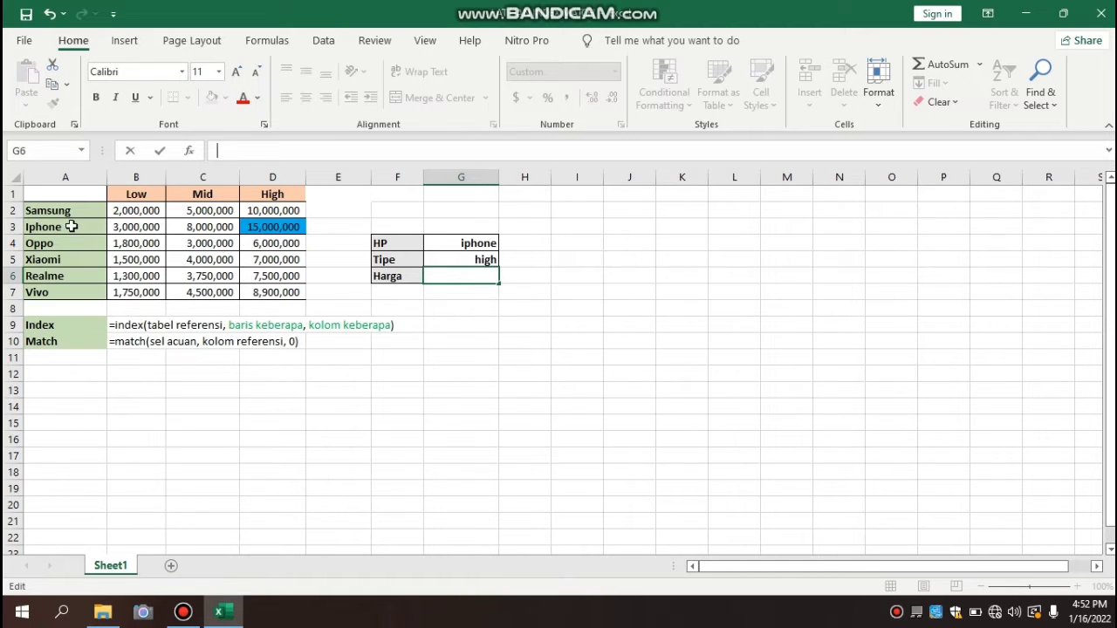
# - Examine the price table's phone brands in A2:A7 and the type headers in B1:D1
pyautogui.moveTo(52, 212); pyautogui.dragTo(72, 291)
pyautogui.click(93, 243)
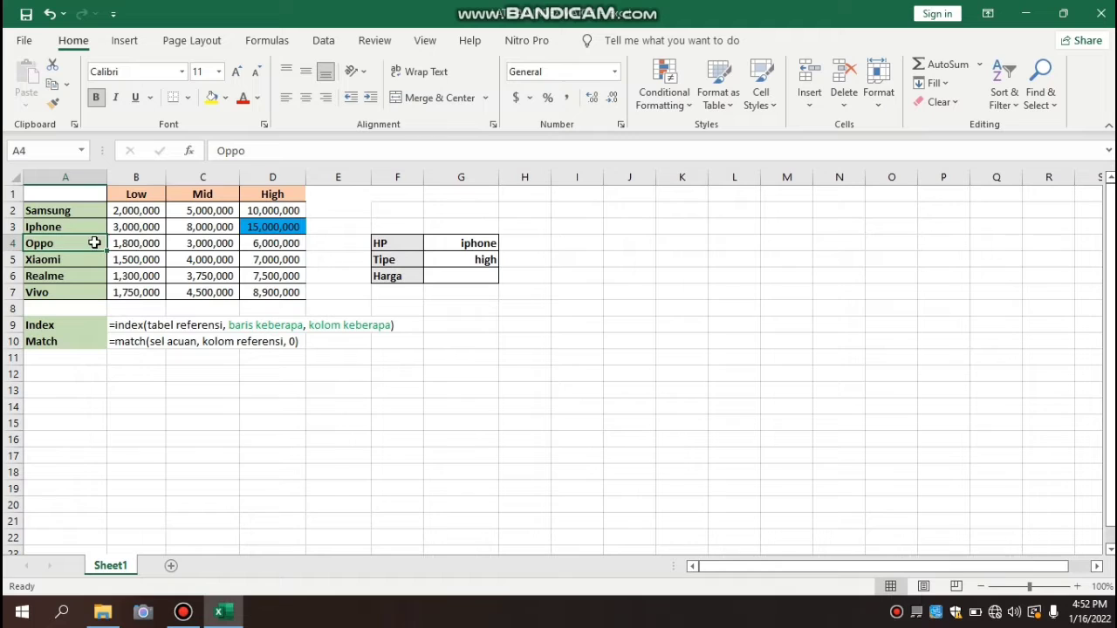
pyautogui.click(129, 193)
pyautogui.moveTo(129, 194); pyautogui.dragTo(292, 196)
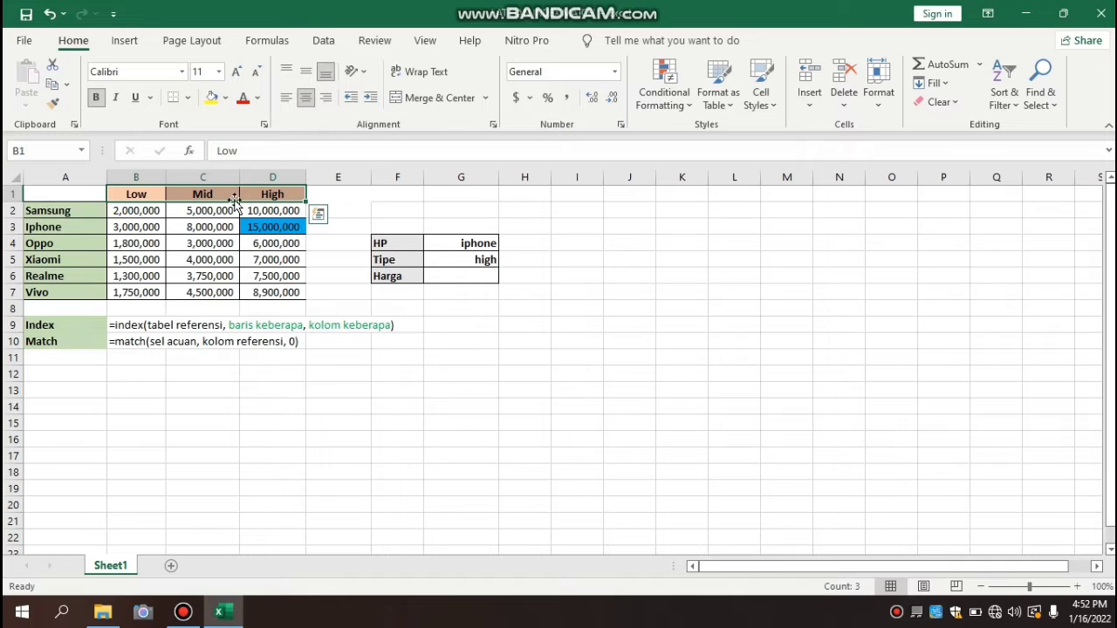
pyautogui.click(291, 210)
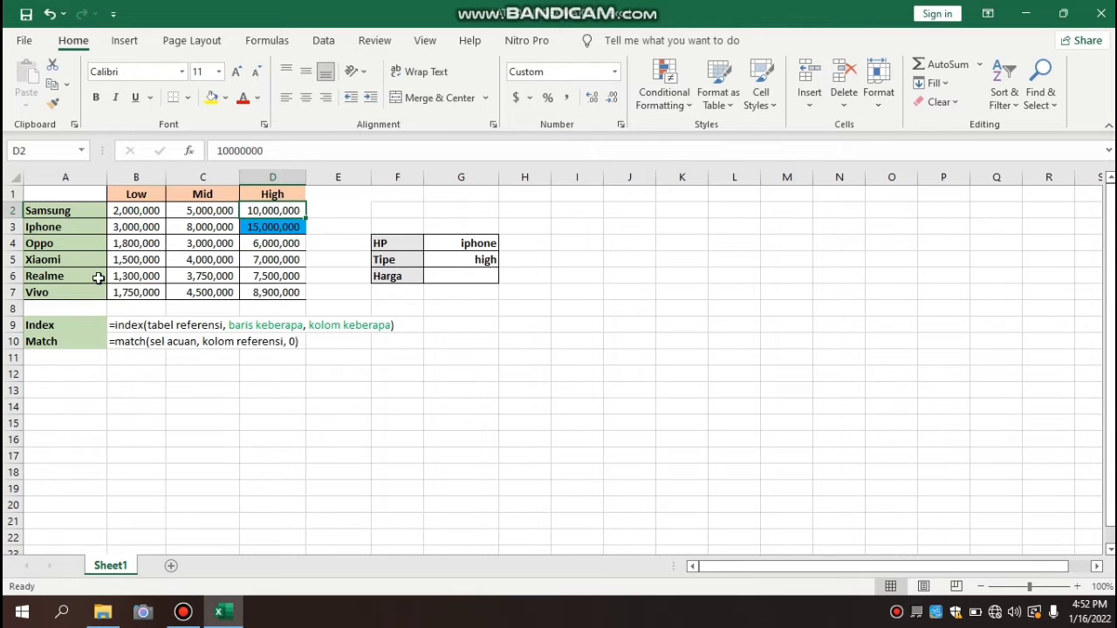
pyautogui.click(50, 211)
pyautogui.moveTo(50, 210); pyautogui.dragTo(63, 286)
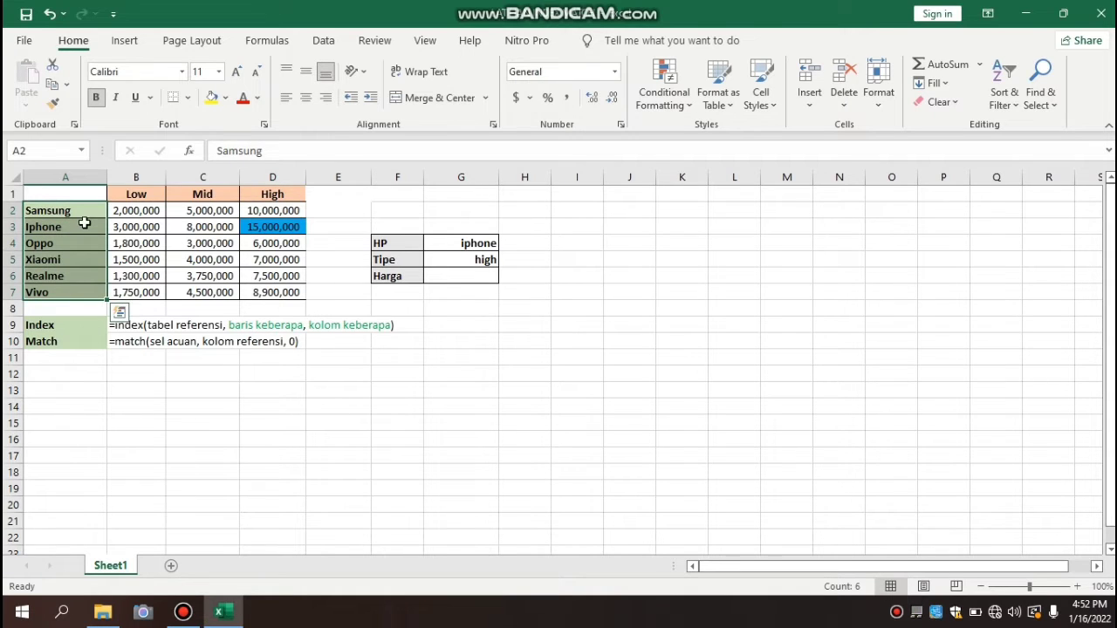
pyautogui.click(148, 193)
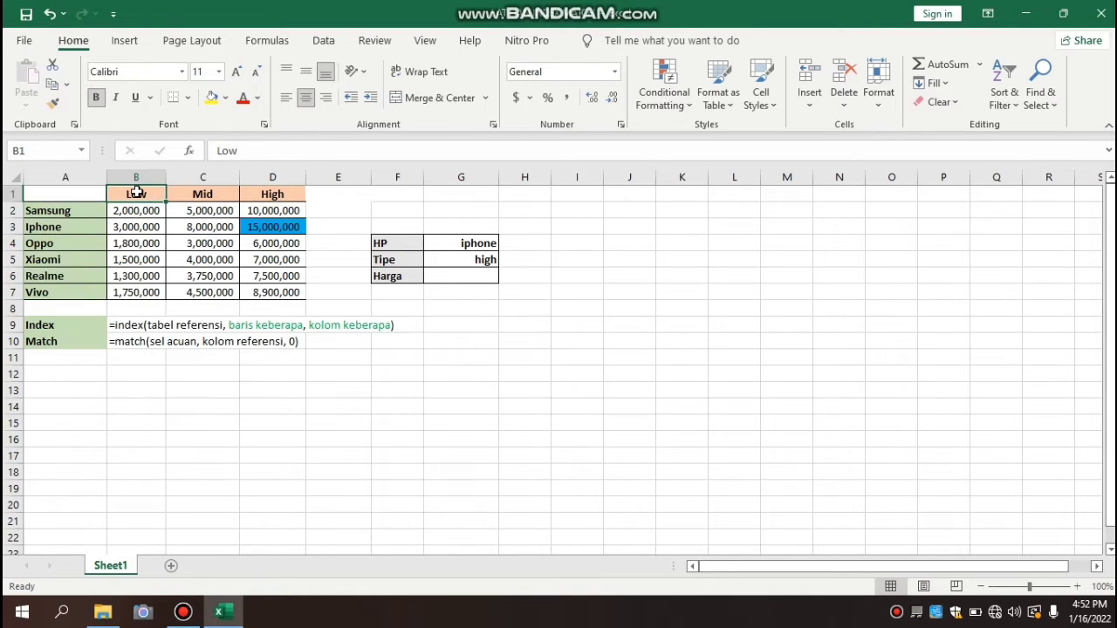
pyautogui.moveTo(136, 192); pyautogui.dragTo(300, 203)
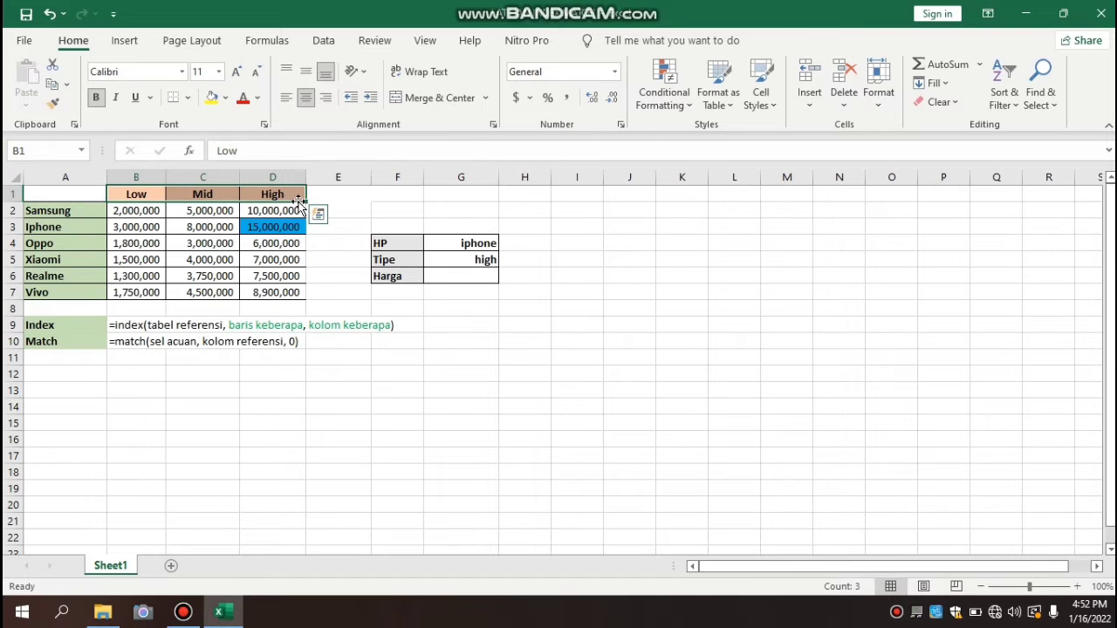
# - Enter the formula =INDEX(B2:D7,2,3) in the Harga cell G6
pyautogui.click(459, 275)
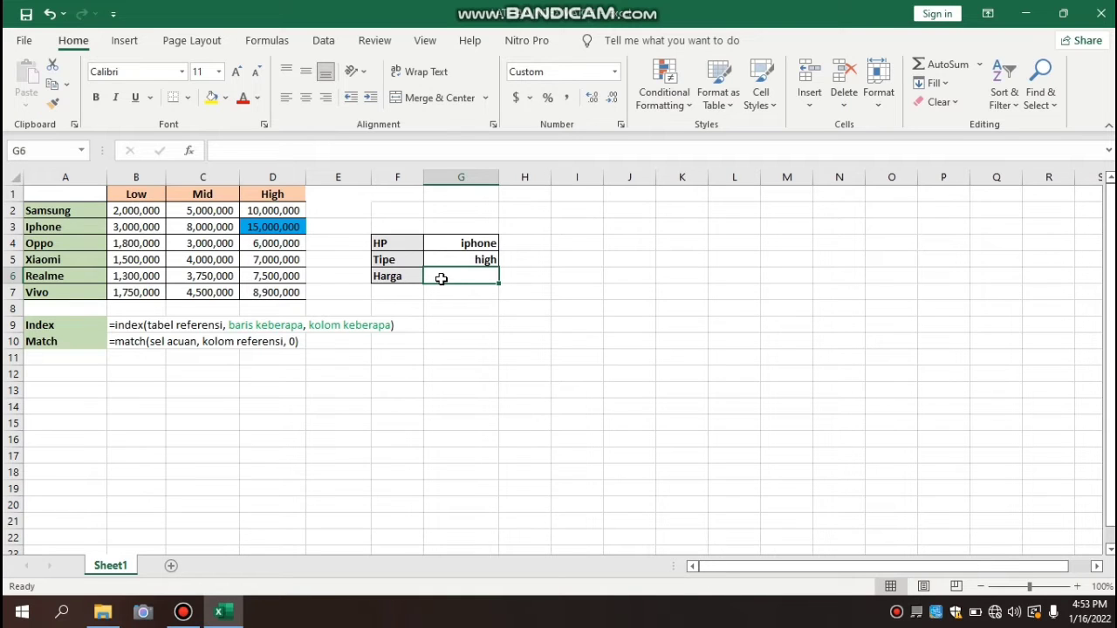
pyautogui.write('=')
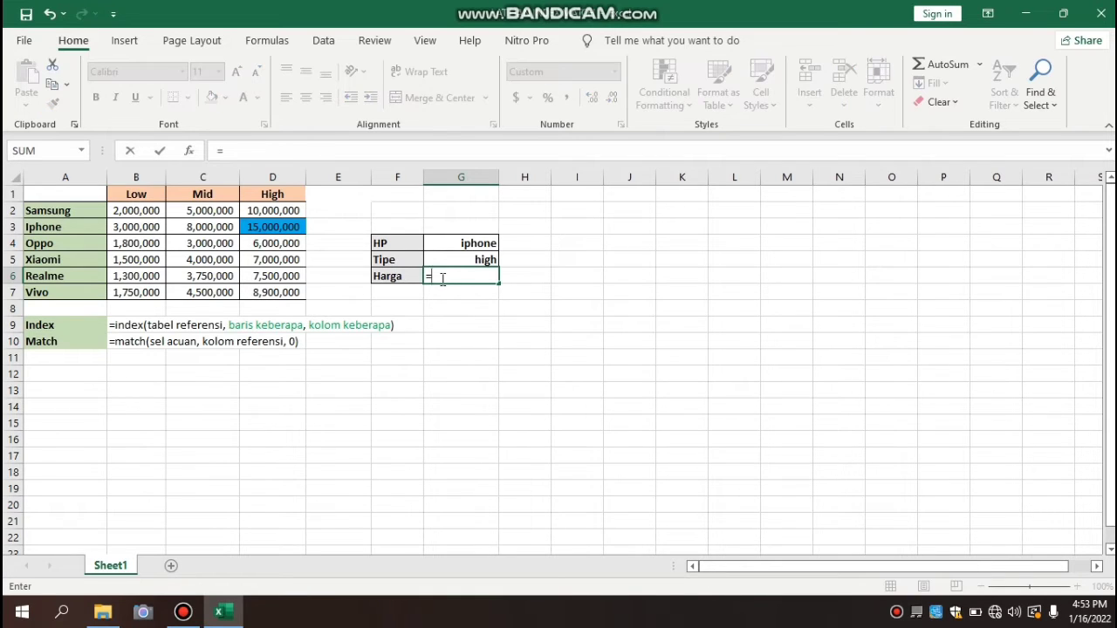
pyautogui.write('ind')
pyautogui.press('Tab')
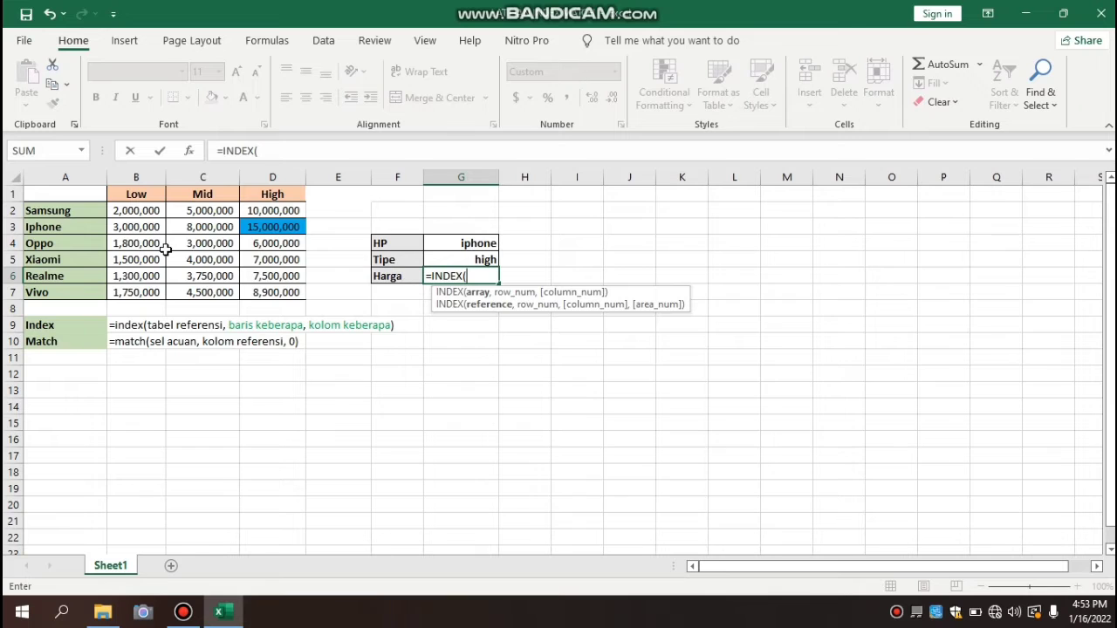
pyautogui.moveTo(125, 210); pyautogui.dragTo(296, 291)
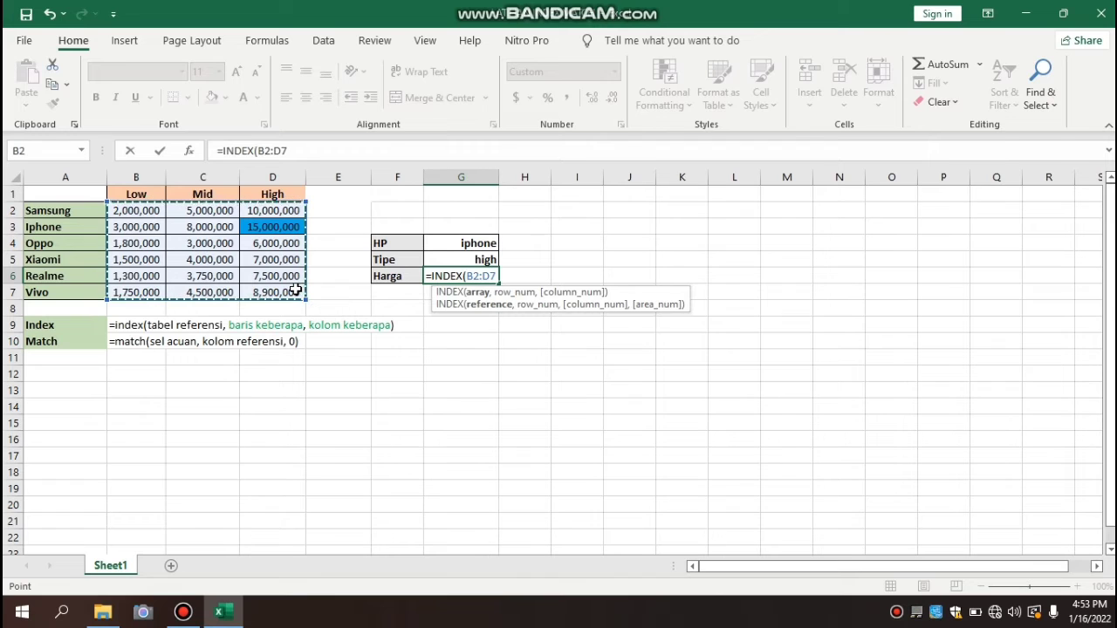
pyautogui.write(',')
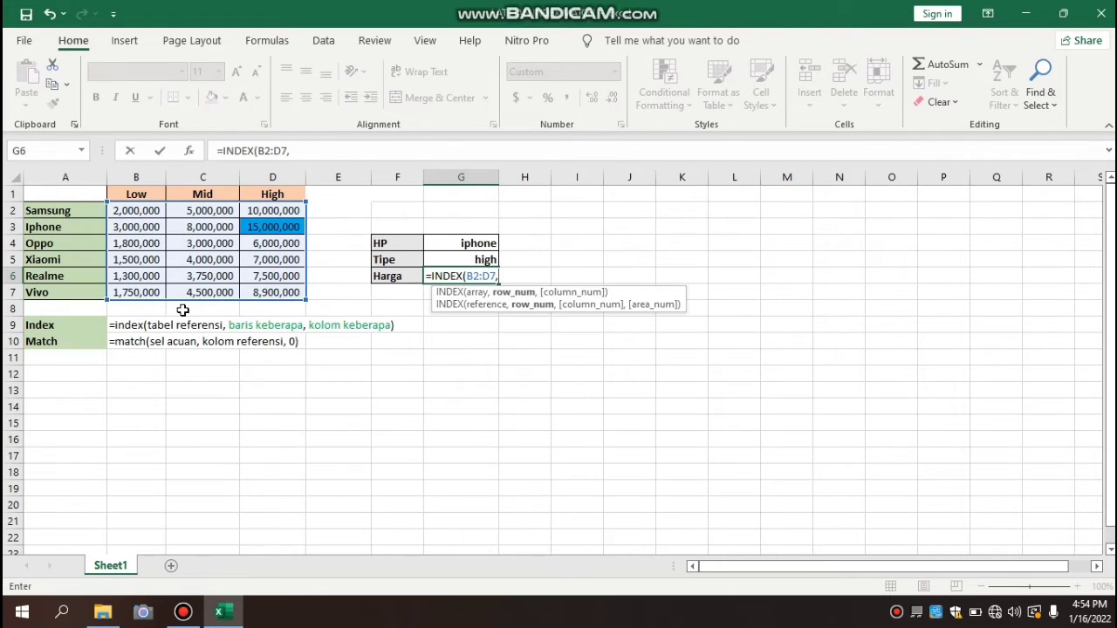
pyautogui.write('2,')
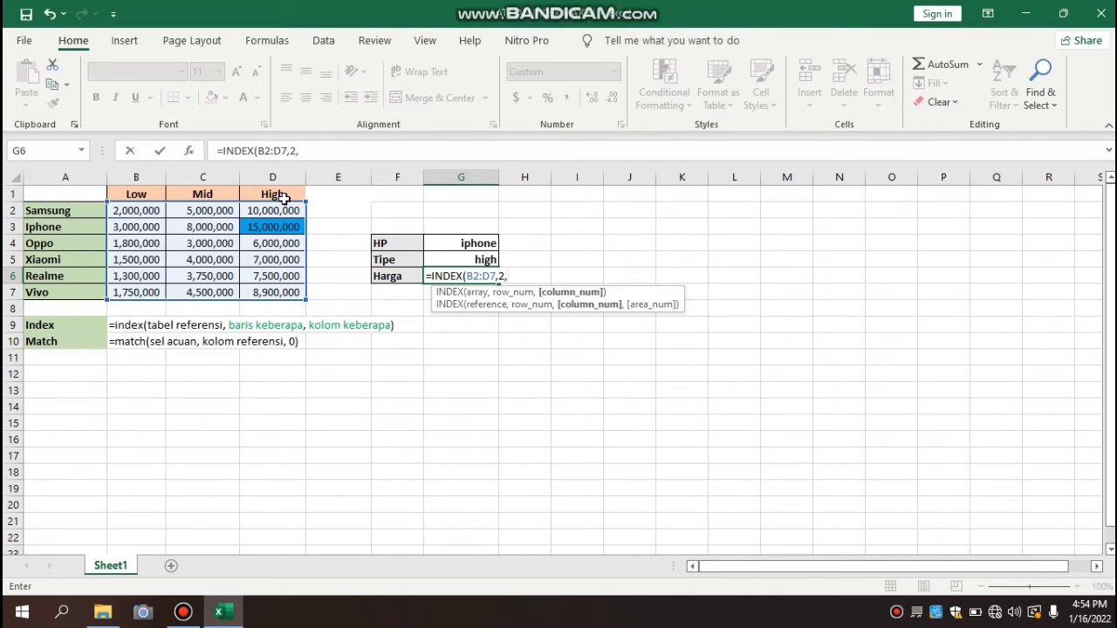
pyautogui.write('3)')
pyautogui.press('Return')
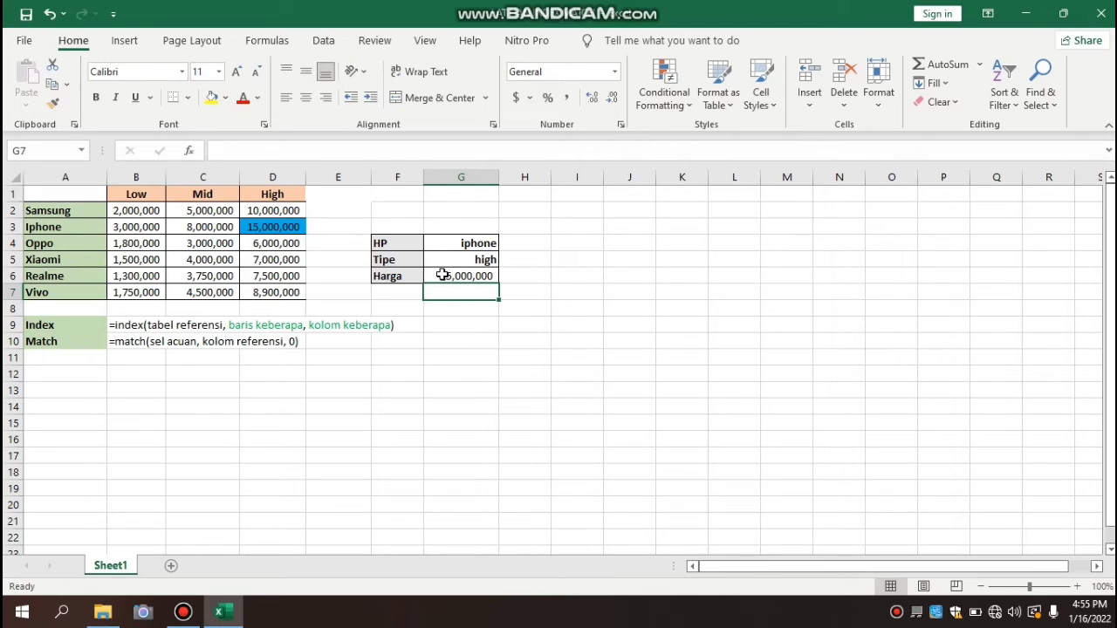
# - Replace the fixed row number in G6's INDEX formula with MATCH(G4,A2:A7,0)
pyautogui.click(442, 275)
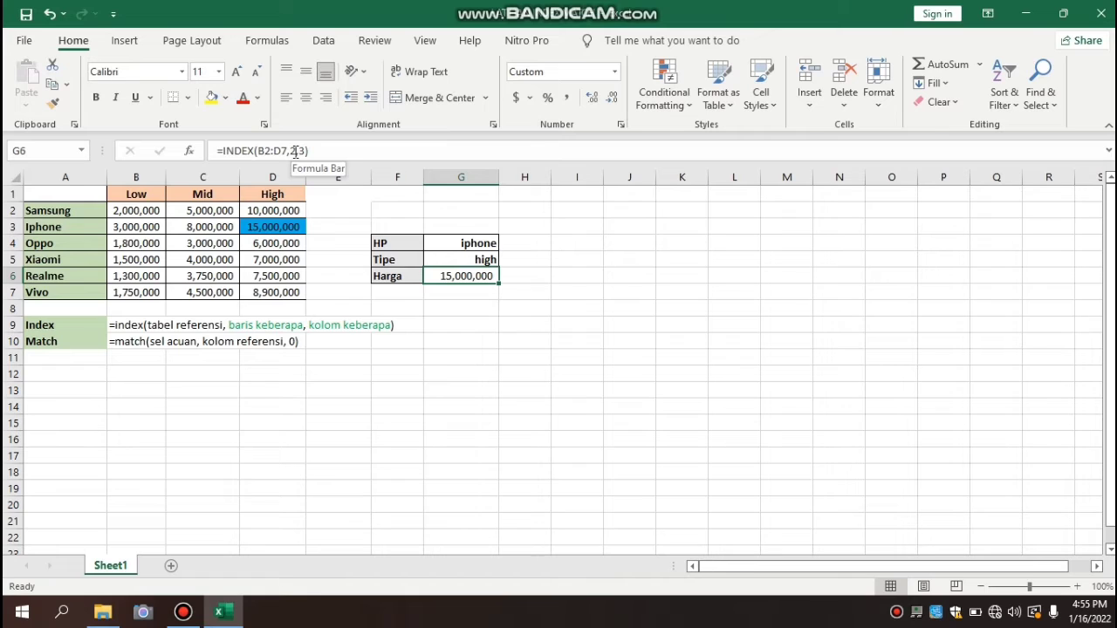
pyautogui.click(295, 151)
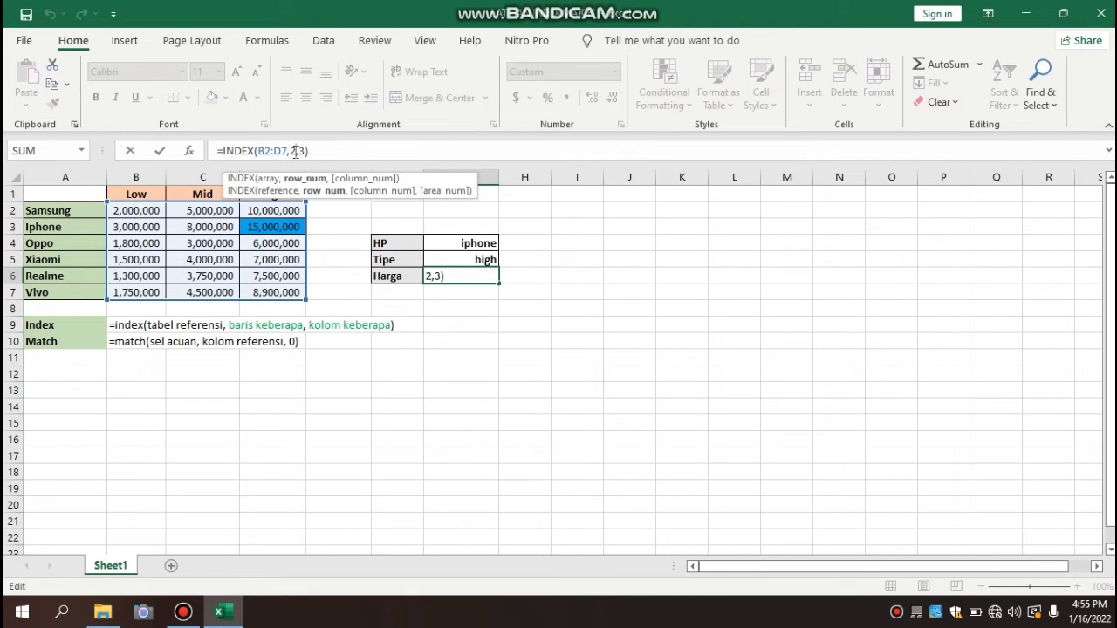
pyautogui.press('BackSpace')
pyautogui.write('matc')
pyautogui.press('Tab')
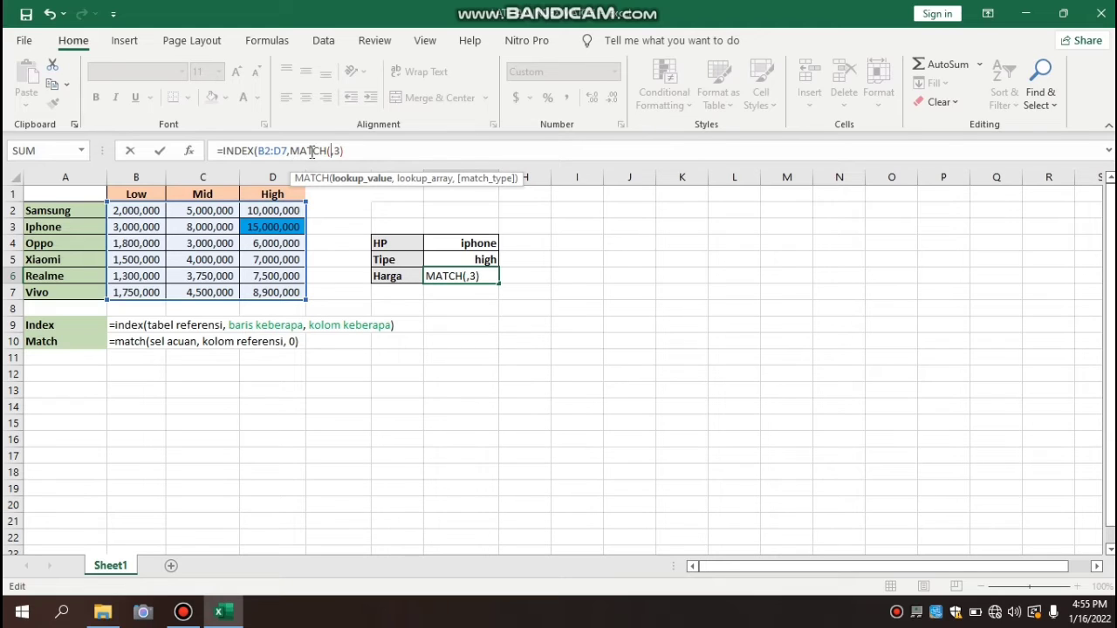
pyautogui.click(453, 245)
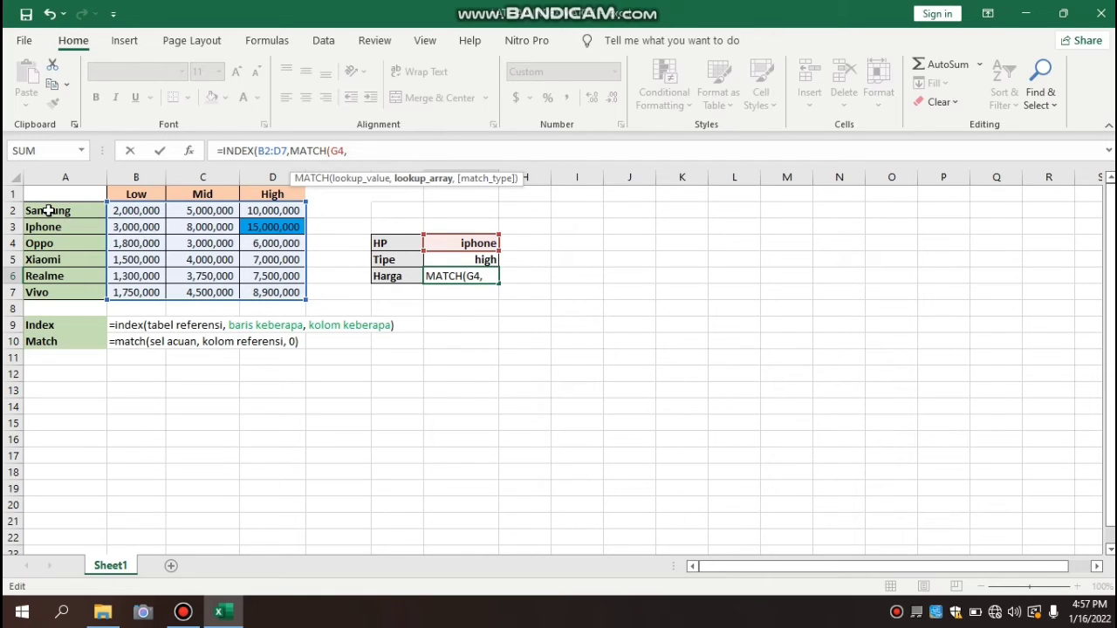
pyautogui.moveTo(50, 211); pyautogui.dragTo(72, 291)
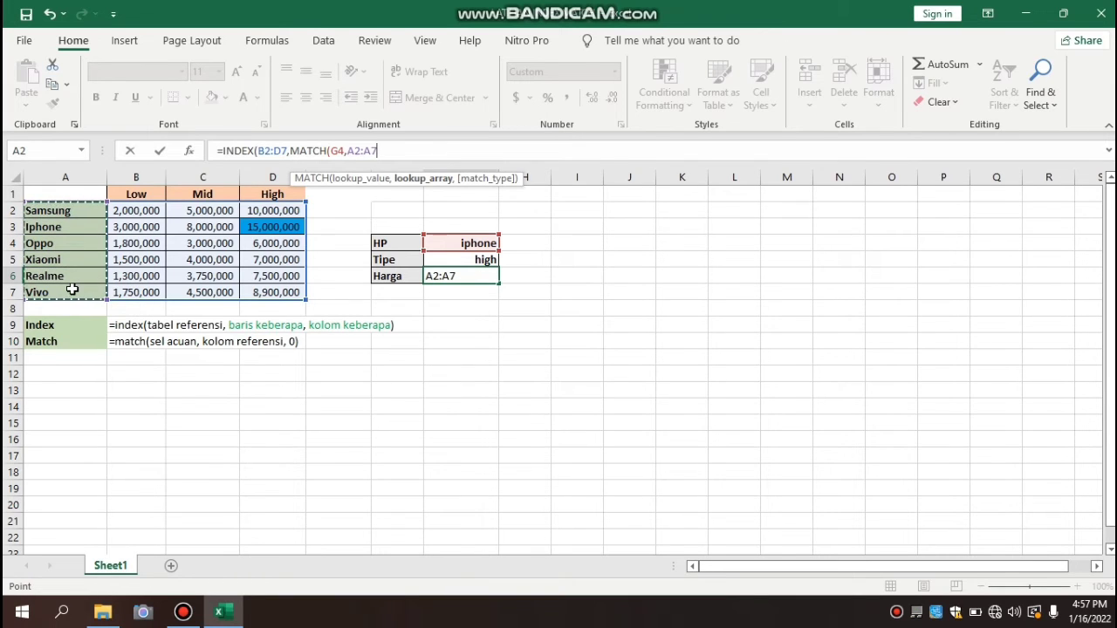
pyautogui.write(',')
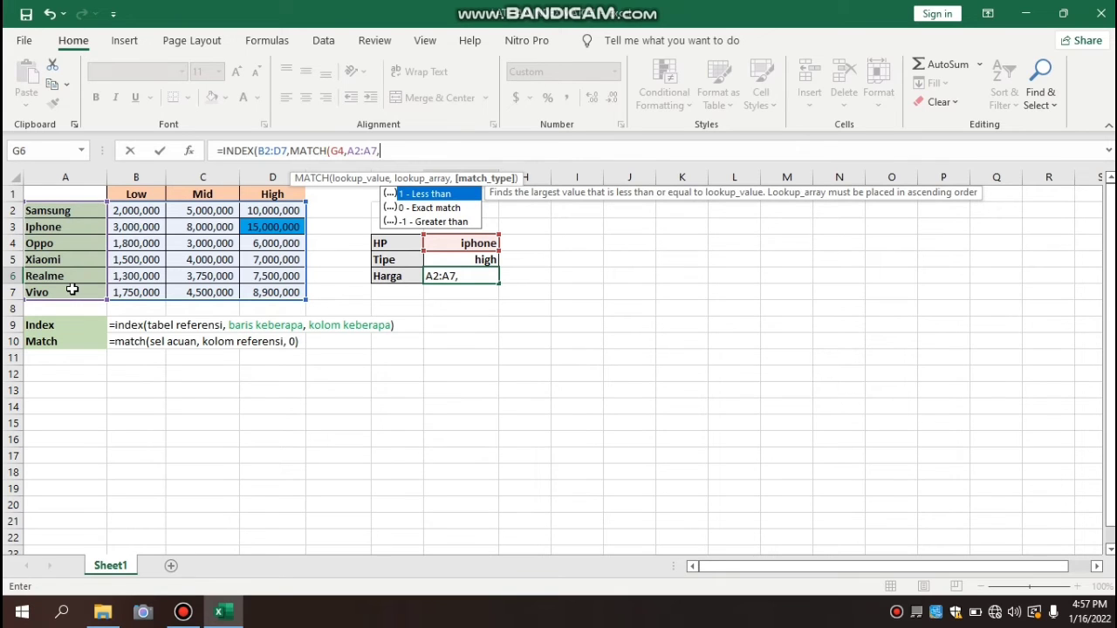
pyautogui.write('0)')
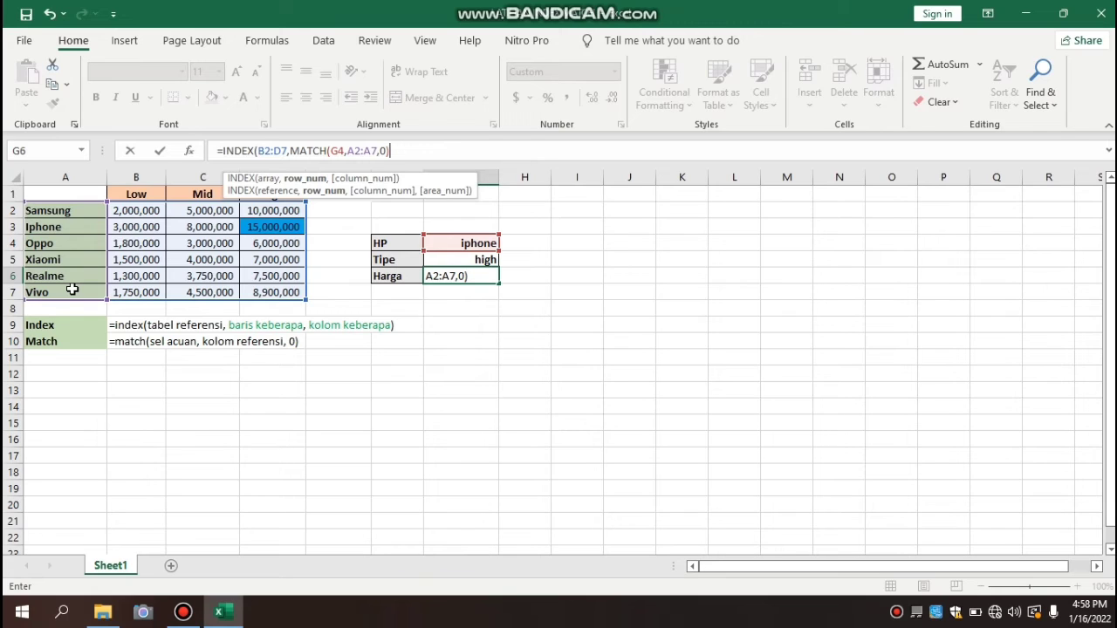
# - Complete G6's INDEX formula with MATCH(G5,B1:D1,0) as the column number
pyautogui.write(',')
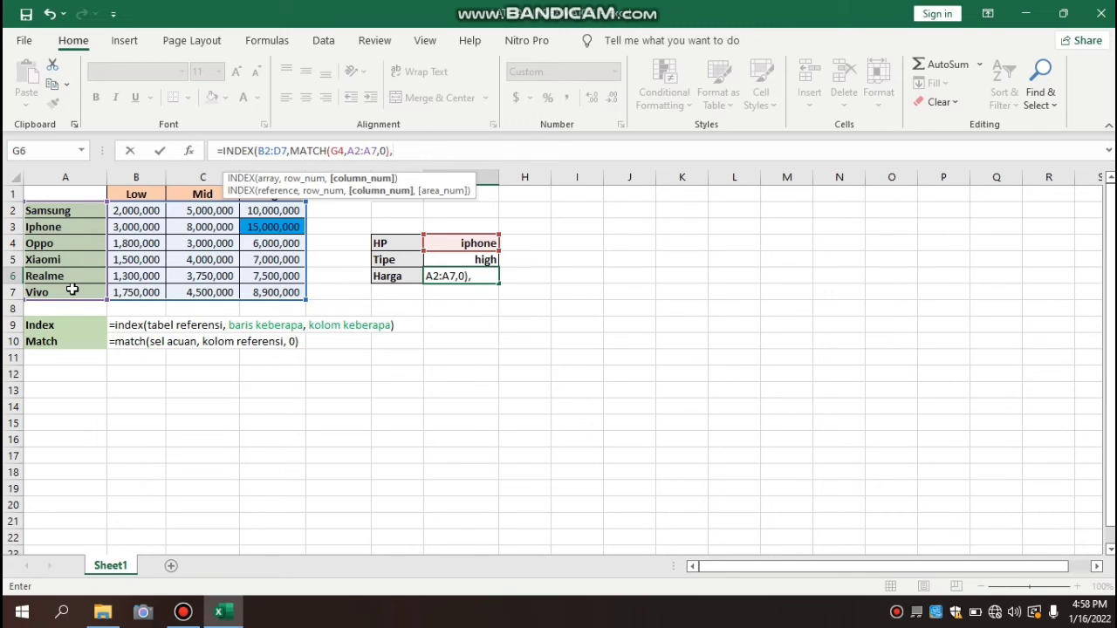
pyautogui.write('matc')
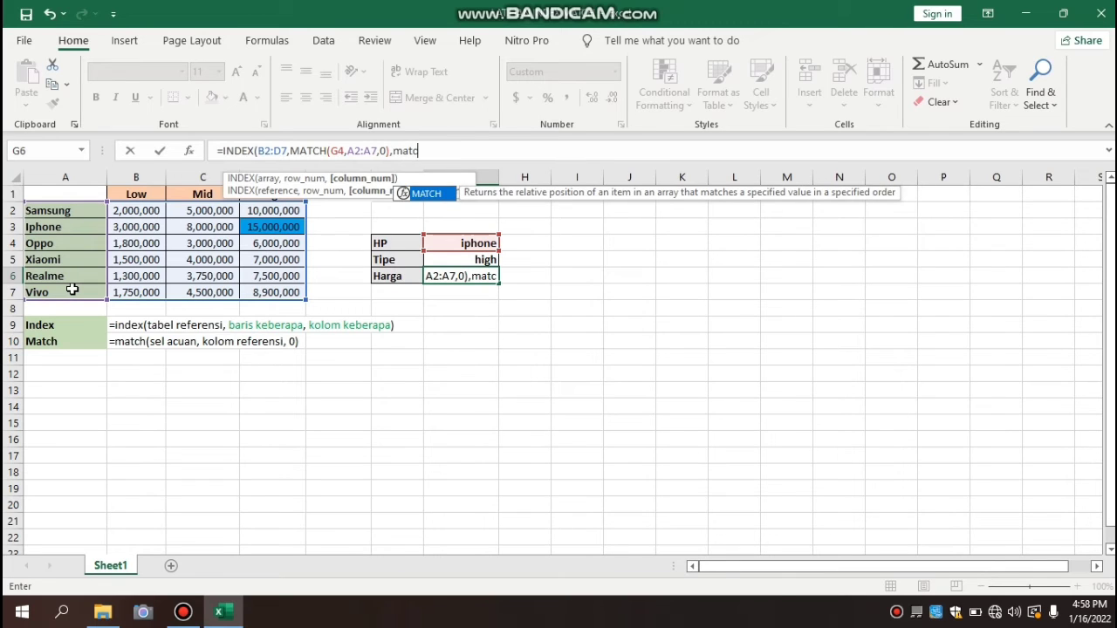
pyautogui.press('Tab')
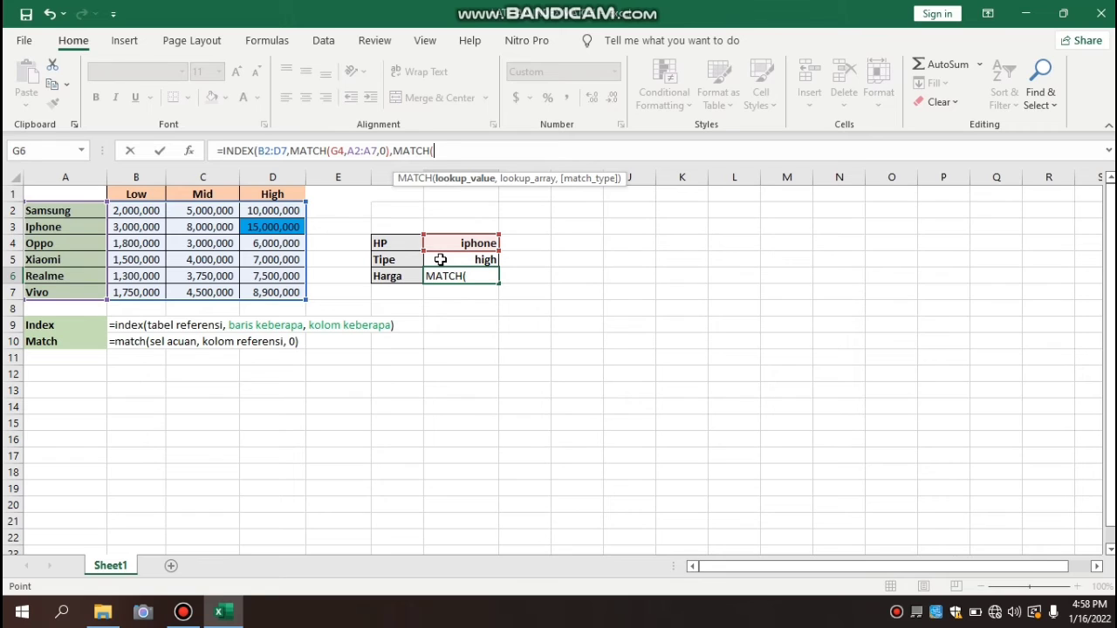
pyautogui.click(441, 259)
pyautogui.write(',')
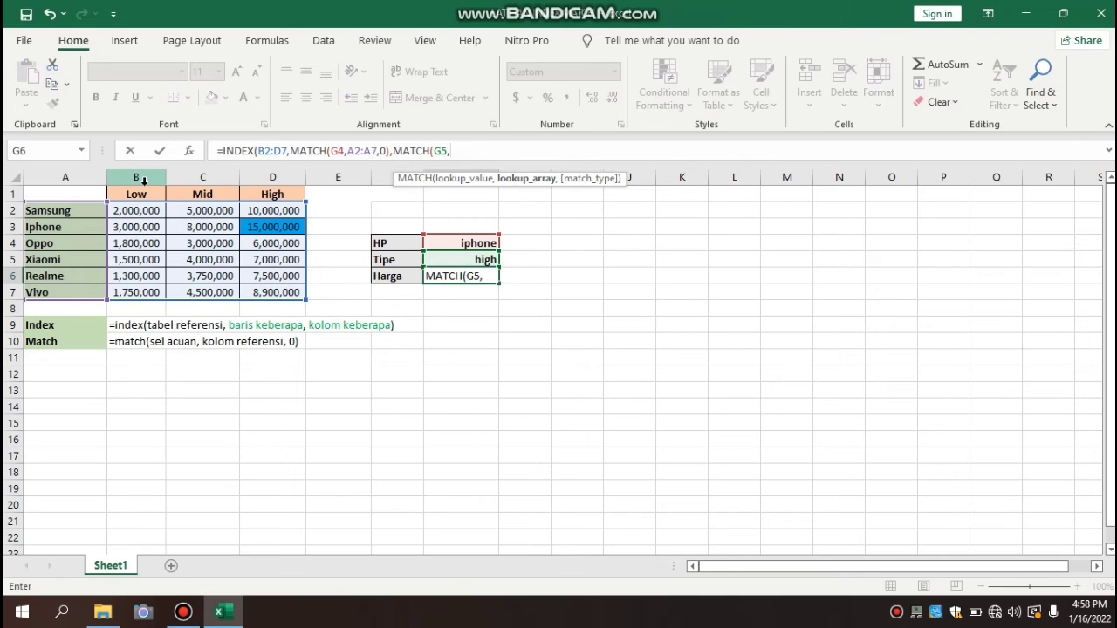
pyautogui.moveTo(133, 195); pyautogui.dragTo(295, 193)
pyautogui.write(',')
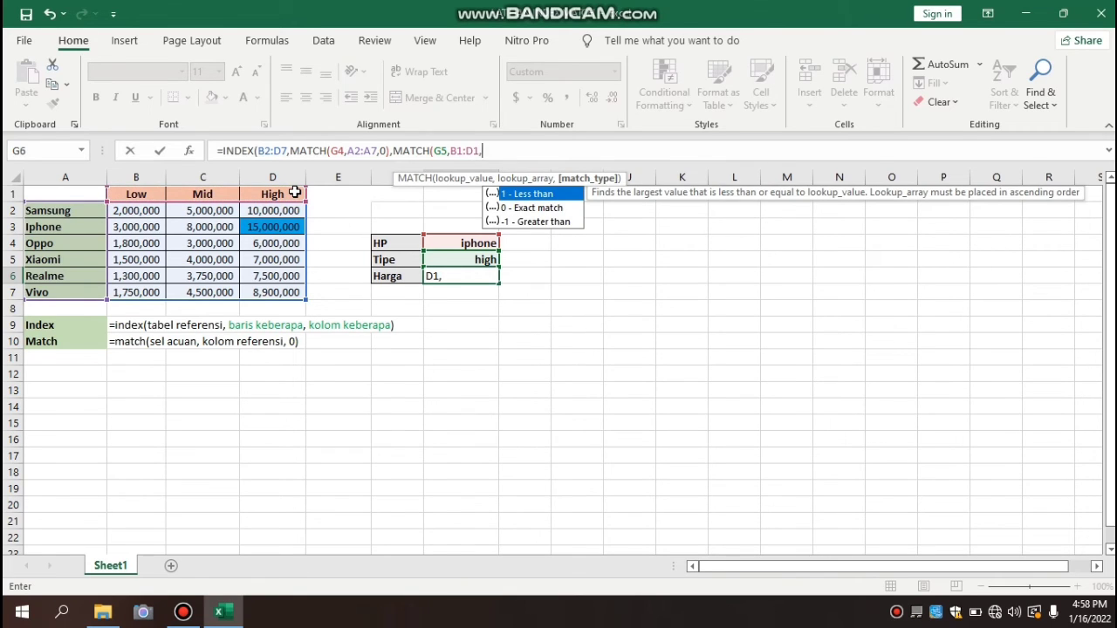
pyautogui.write('0)')
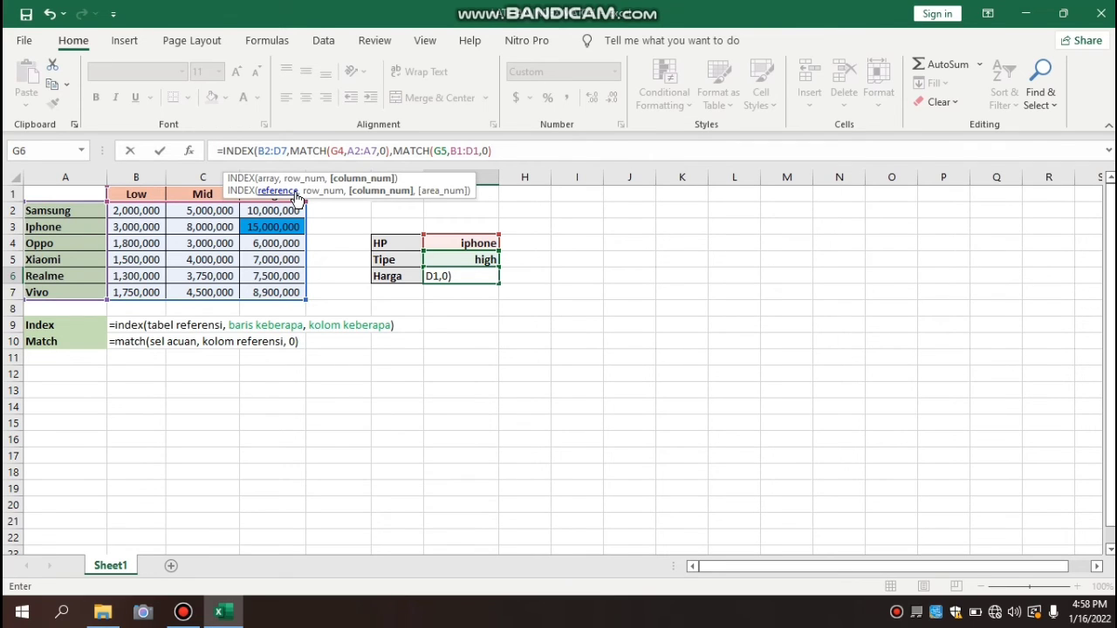
pyautogui.write(')')
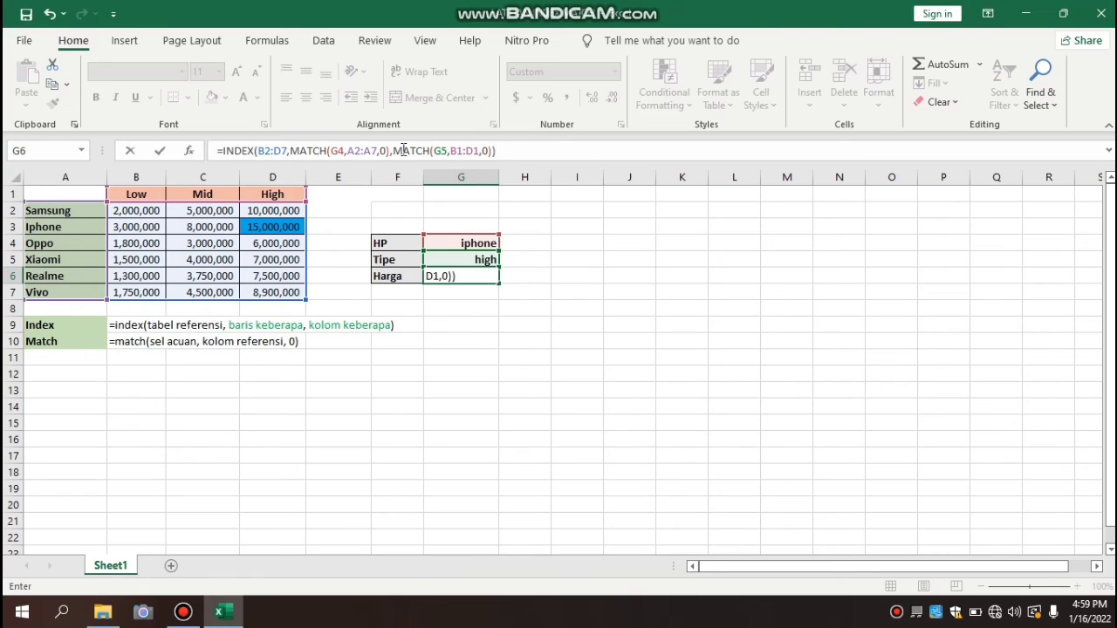
pyautogui.press('Return')
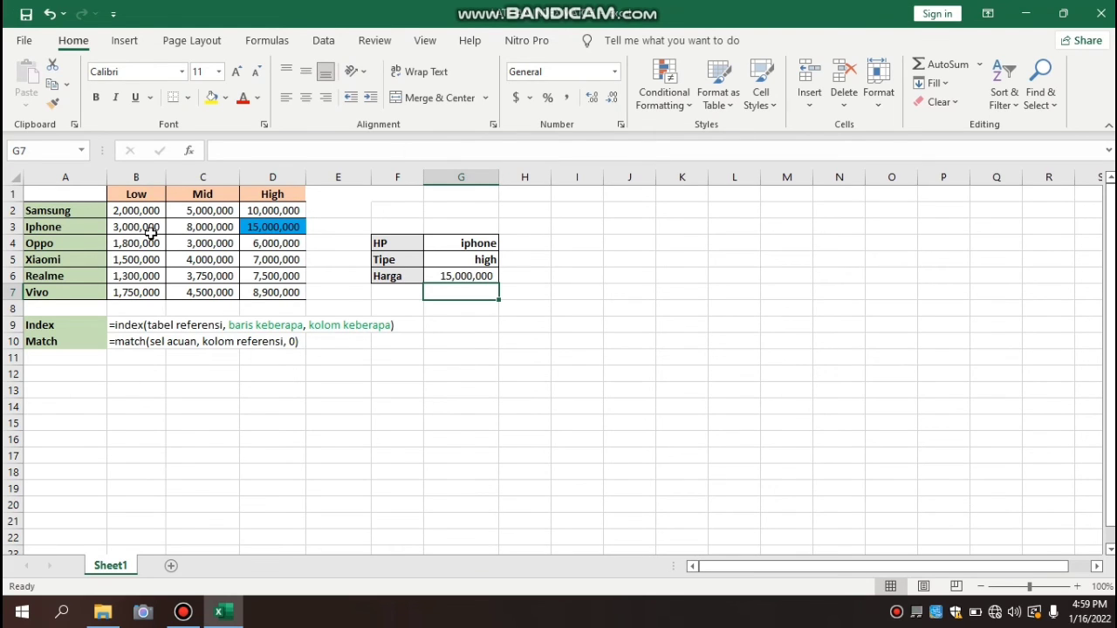
# - Change the HP value in cell G4 to Samsung
pyautogui.click(447, 245)
pyautogui.press('BackSpace')
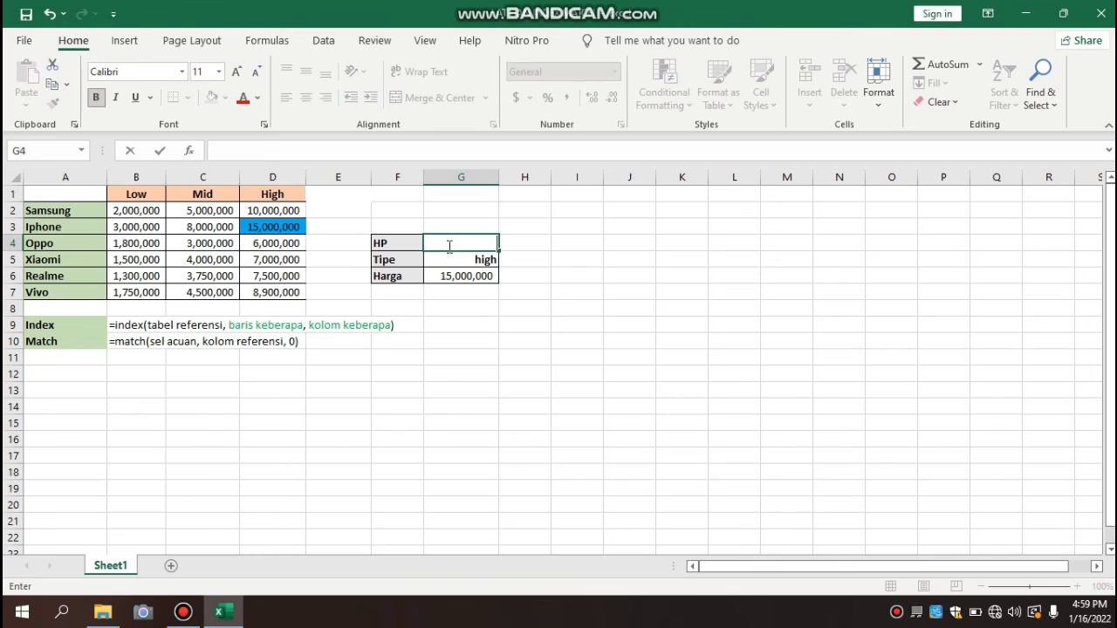
pyautogui.write('Samsung')
pyautogui.press('Return')
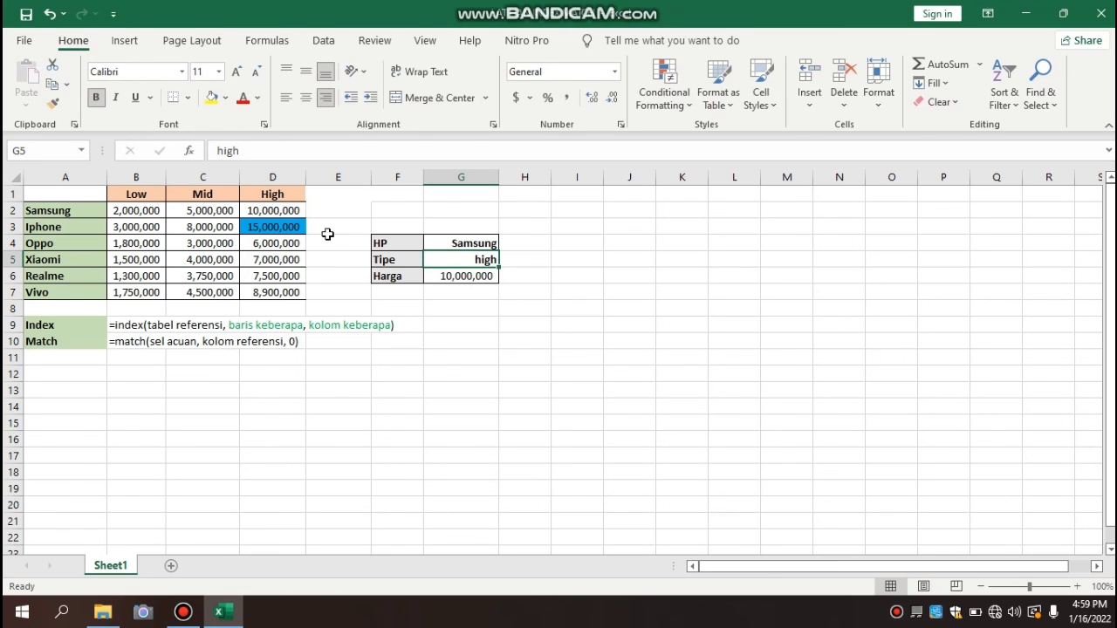
# - Change the Tipe value in cell G5 to Low
pyautogui.doubleClick(489, 260)
pyautogui.press('BackSpace')
pyautogui.press('BackSpace')
pyautogui.press('BackSpace')
pyautogui.press('BackSpace')
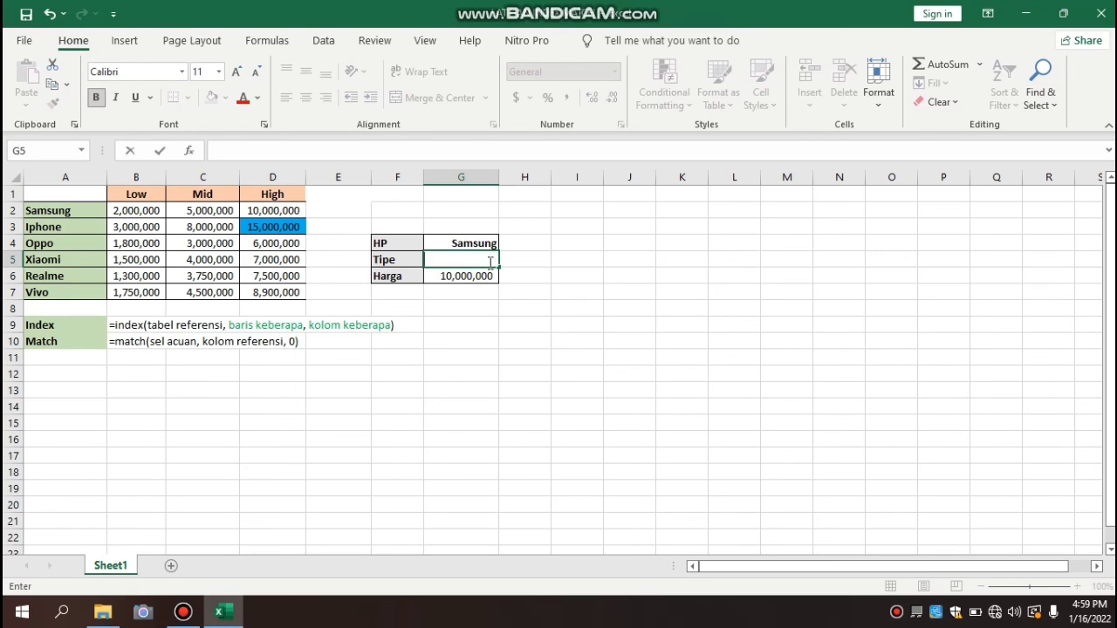
pyautogui.write('Low')
pyautogui.press('Return')
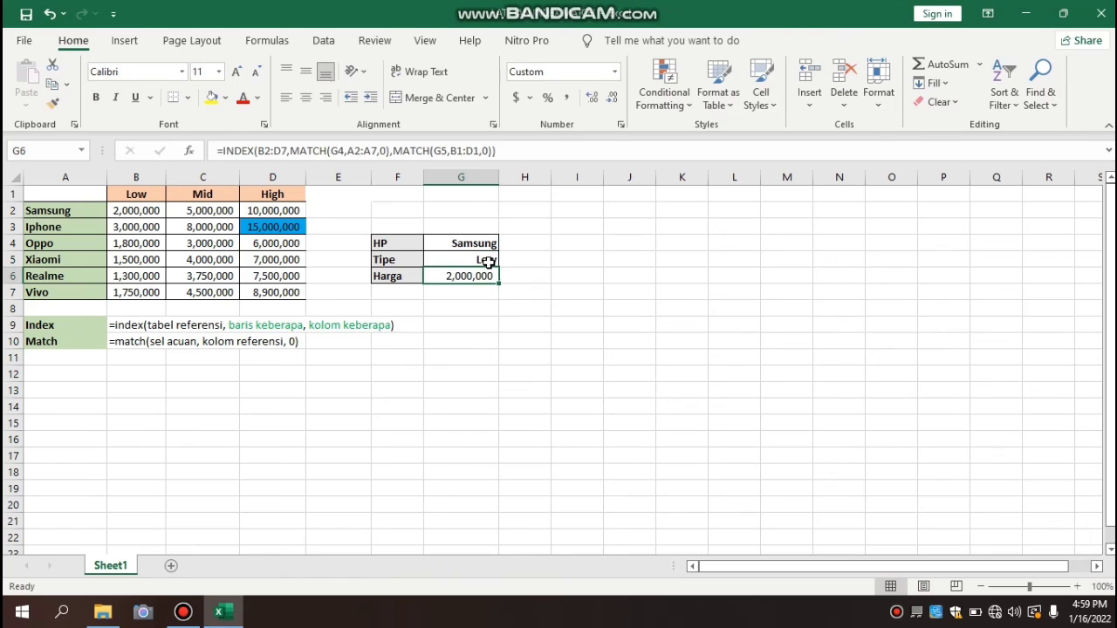